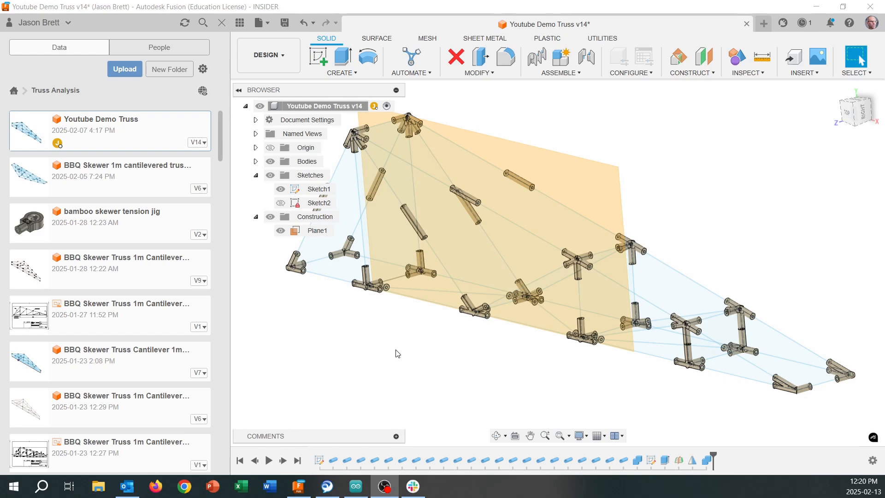
pyautogui.scroll(5, 475, 355)
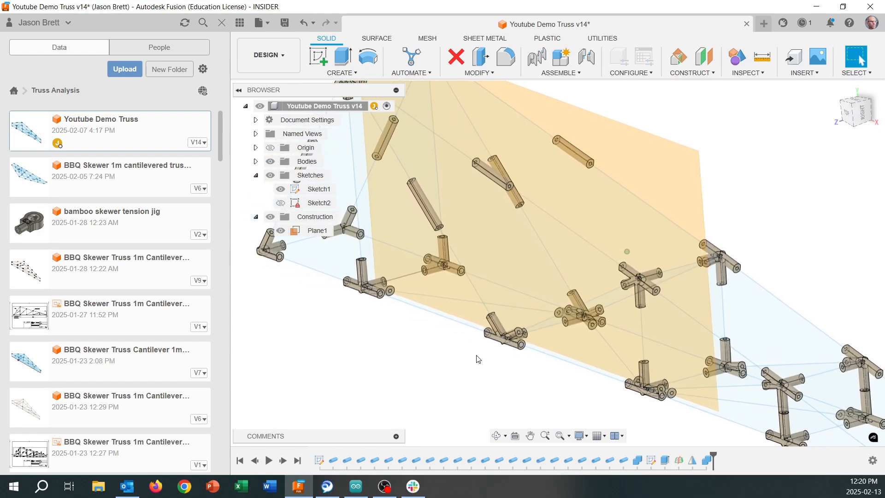
pyautogui.scroll(-3, 477, 357)
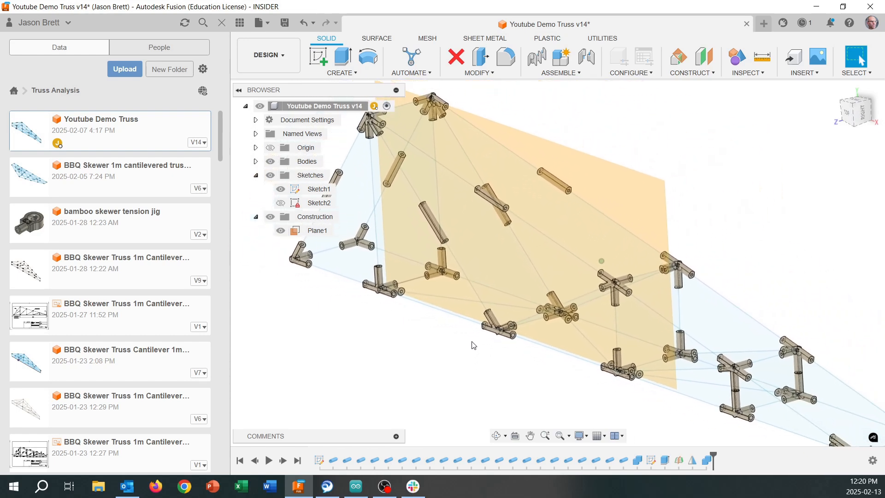
pyautogui.scroll(-3, 473, 345)
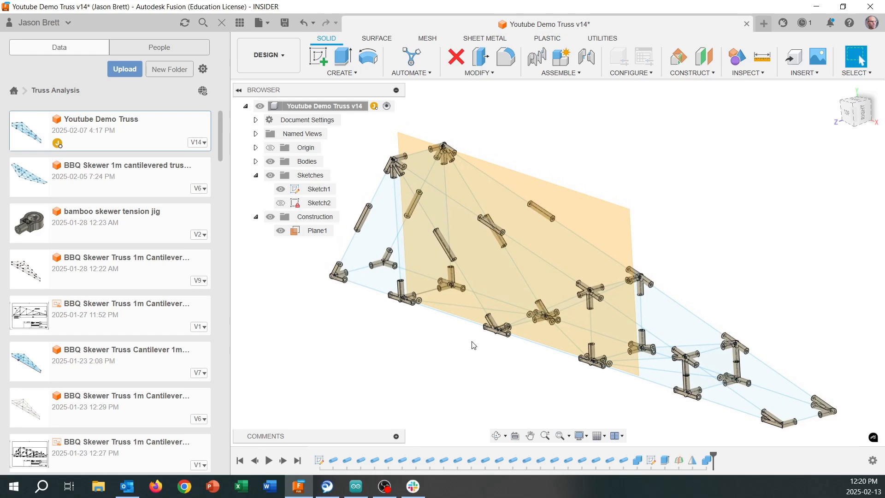
pyautogui.click(540, 266)
pyautogui.click(510, 374)
pyautogui.scroll(3, 593, 291)
pyautogui.click(605, 294)
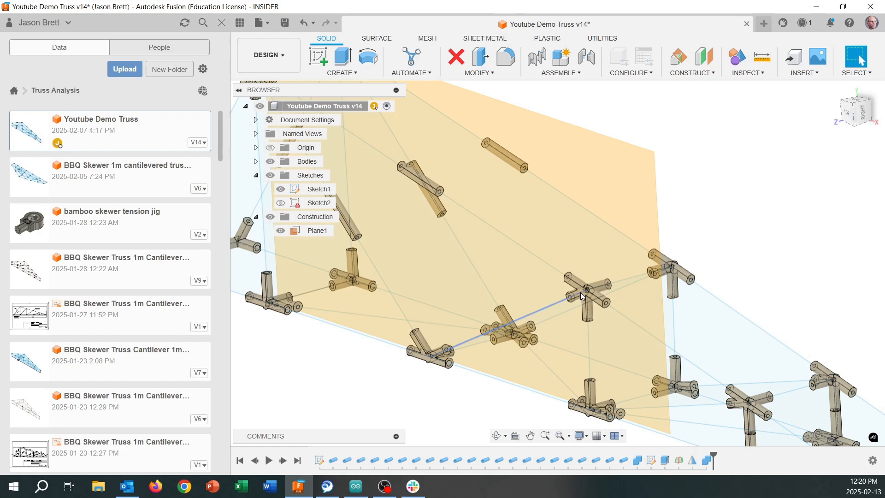
# Hide Sketch1 and the construction plane Plane1 so that only the joint bodies are displayed.
pyautogui.moveTo(583, 296)
pyautogui.keyDown('shift'); pyautogui.mouseDown(button='middle')
pyautogui.moveTo(556, 240)
pyautogui.moveTo(530, 240)
pyautogui.moveTo(529, 254)
pyautogui.moveTo(341, 231)
pyautogui.moveTo(253, 209)
pyautogui.mouseUp(button='middle'); pyautogui.keyUp('shift')
pyautogui.click(281, 189)
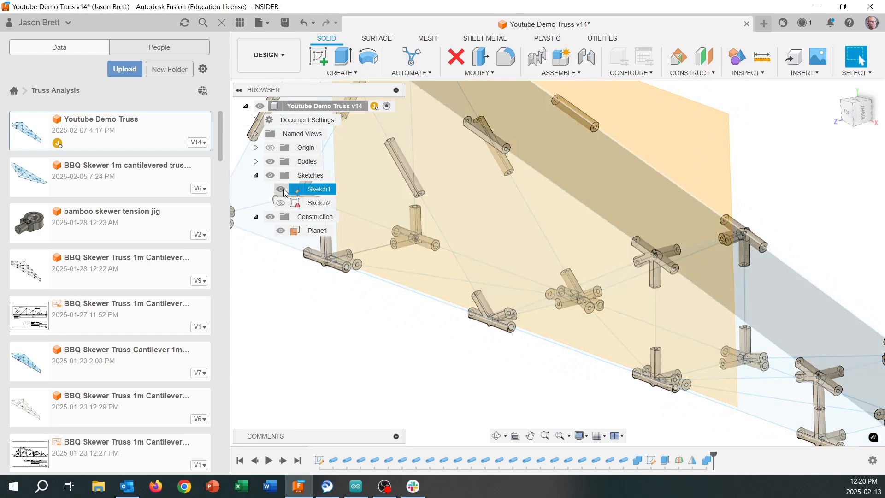
pyautogui.scroll(-2, 361, 340)
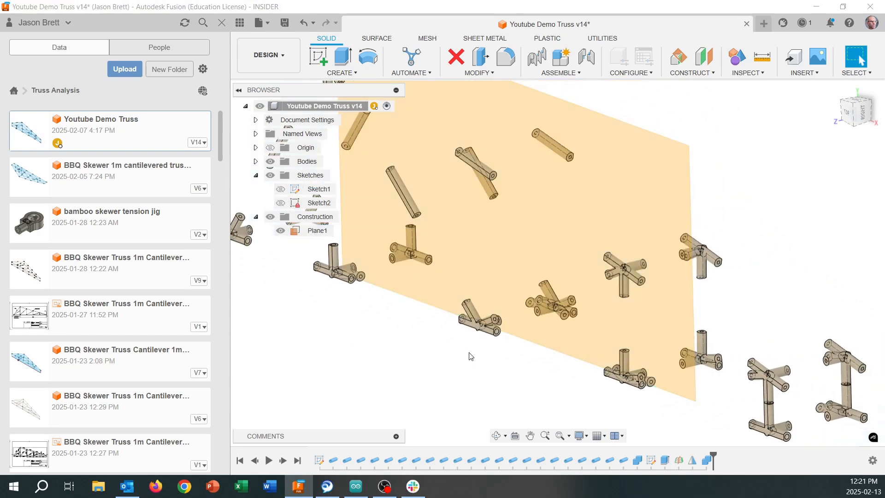
pyautogui.click(348, 234)
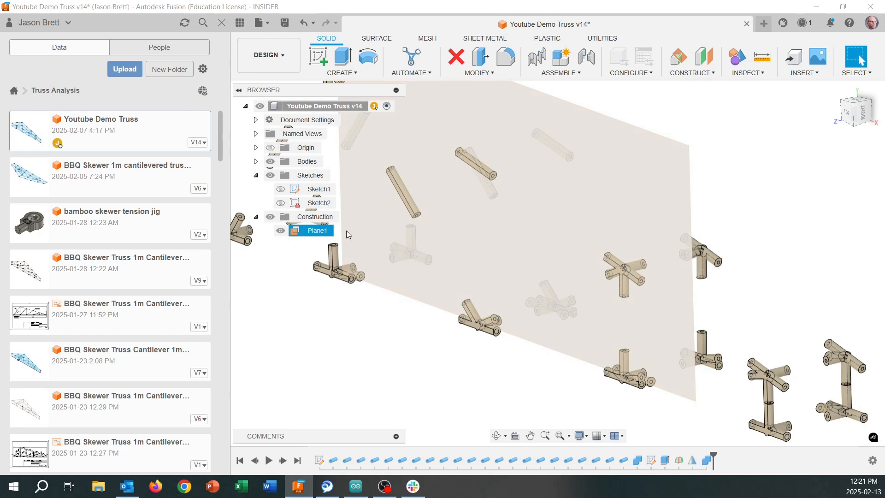
pyautogui.click(280, 231)
# Select the seven intersection edges where the tubes of one five-tube truss joint meet as the edges for a constant-radius Fillet.
pyautogui.keyDown('shift'); pyautogui.moveTo(414, 258); pyautogui.dragTo(571, 316, button='middle'); pyautogui.keyUp('shift')
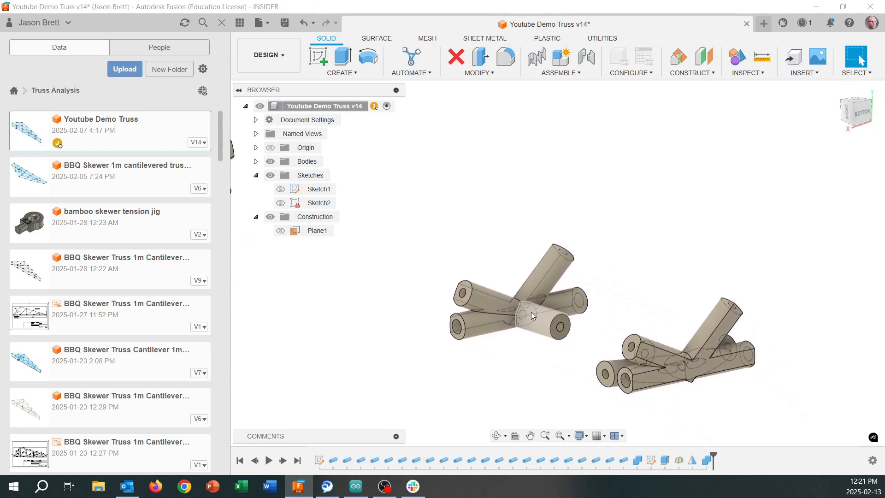
pyautogui.scroll(3, 517, 320)
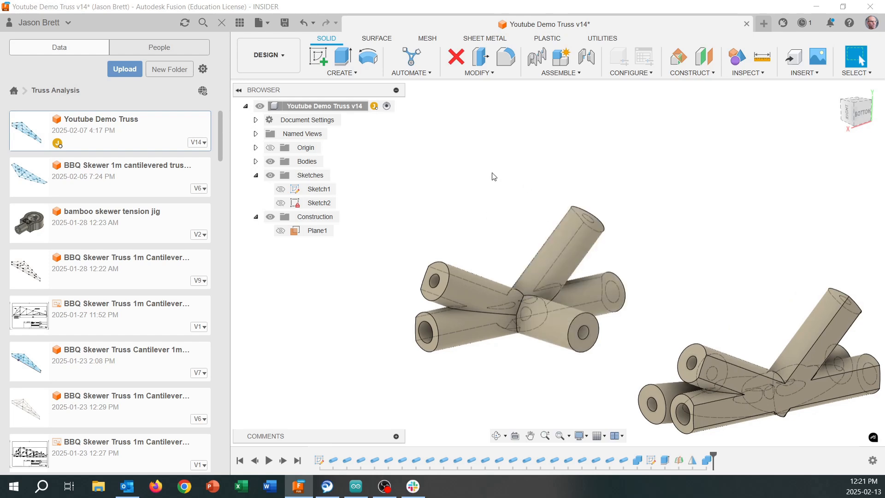
pyautogui.click(507, 57)
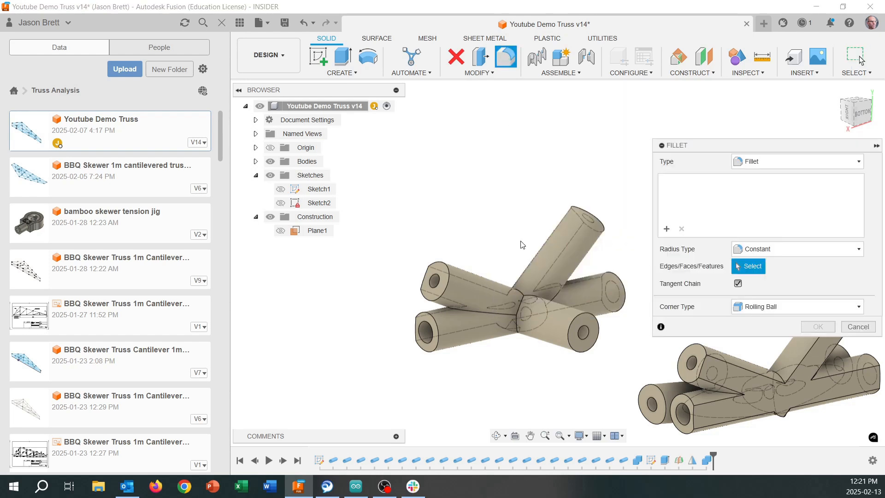
pyautogui.scroll(3, 522, 306)
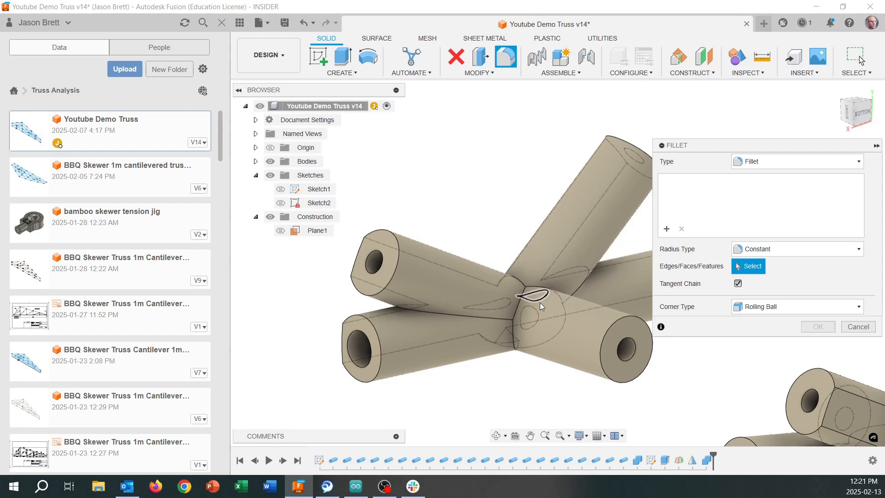
pyautogui.click(516, 305)
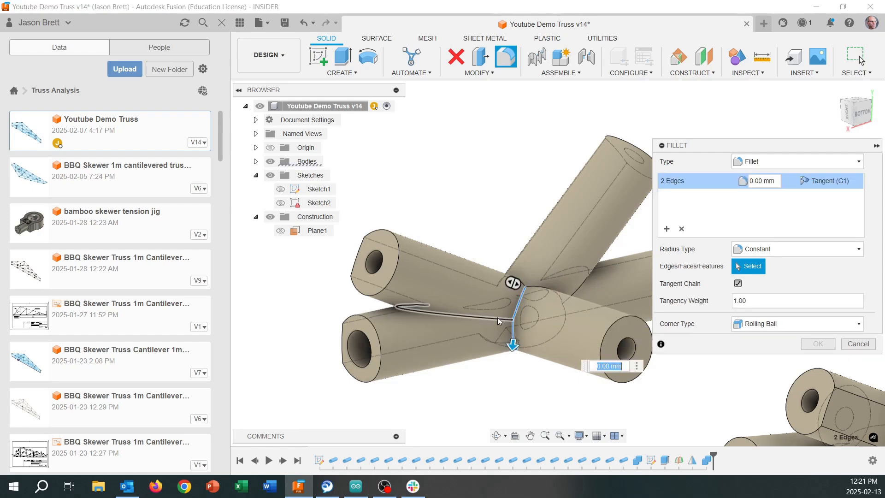
pyautogui.click(497, 317)
pyautogui.click(525, 280)
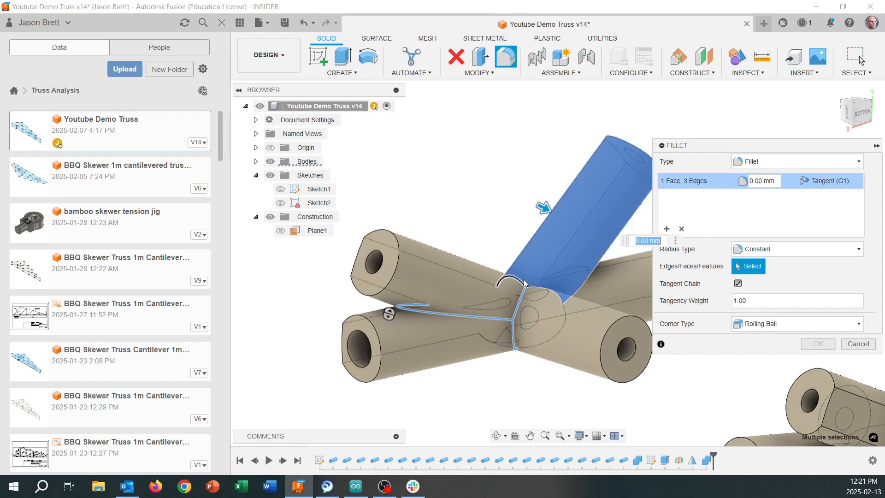
pyautogui.click(540, 273)
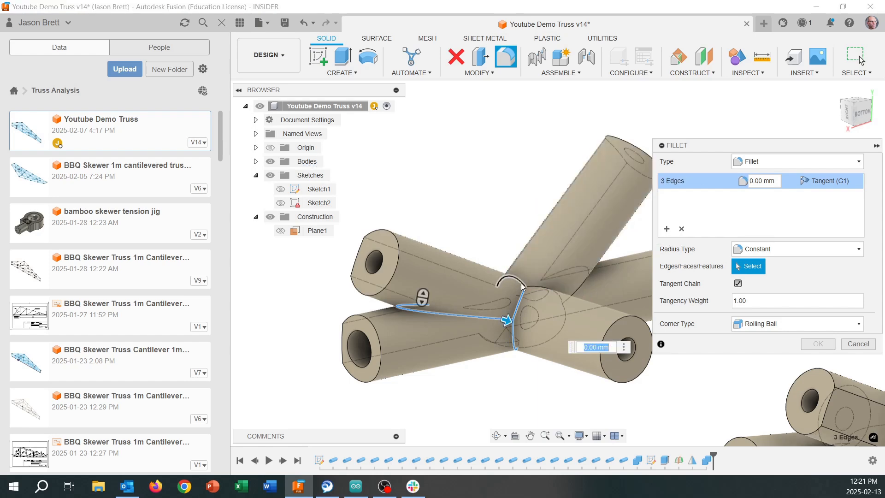
pyautogui.click(537, 287)
pyautogui.keyDown('shift'); pyautogui.moveTo(634, 311); pyautogui.dragTo(559, 333, button='middle'); pyautogui.keyUp('shift')
pyautogui.click(548, 264)
pyautogui.click(535, 280)
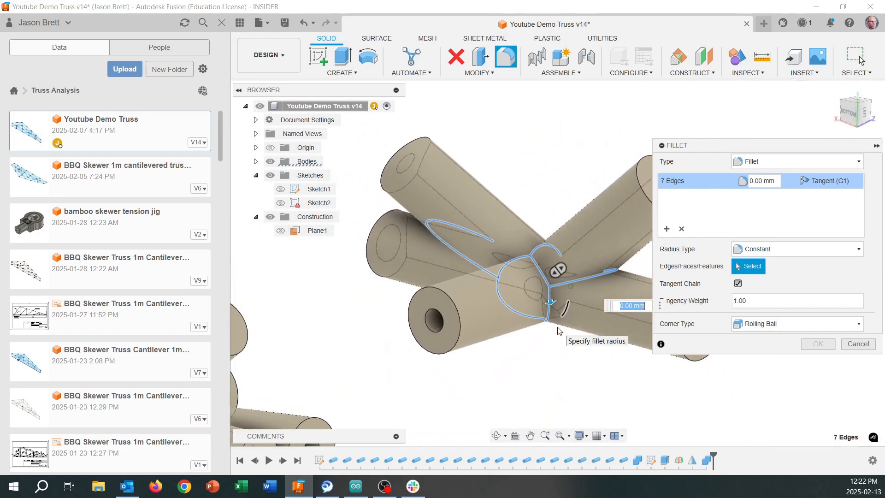
# Set the fillet radius of the seven selected joint edges to 1.2 mm and apply it.
pyautogui.scroll(-5, 557, 327)
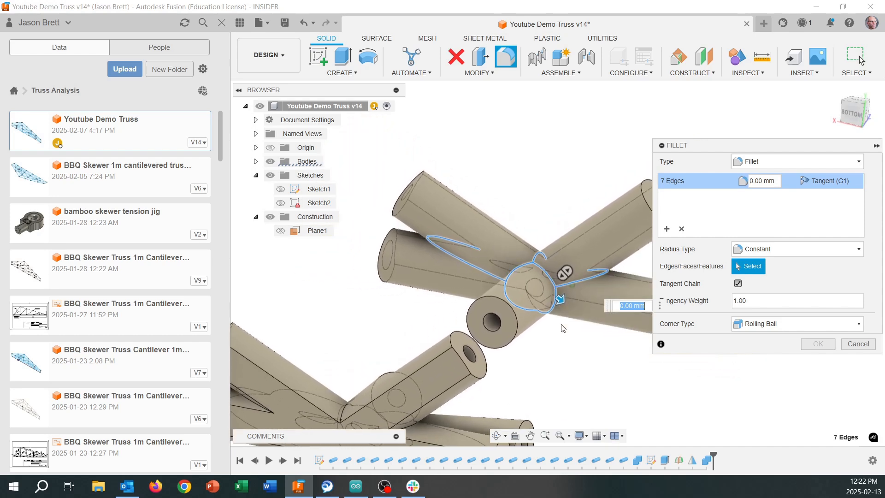
pyautogui.scroll(2, 558, 327)
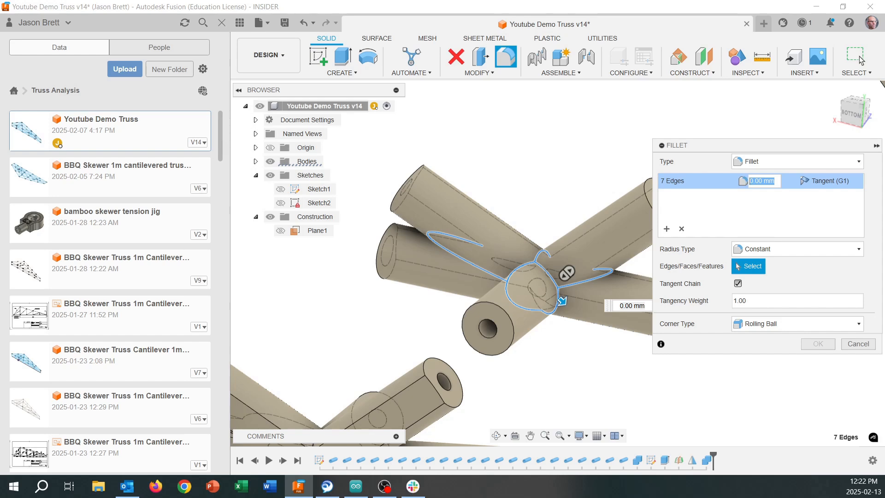
pyautogui.keyDown('shift'); pyautogui.moveTo(558, 263); pyautogui.dragTo(719, 262, button='middle'); pyautogui.keyUp('shift')
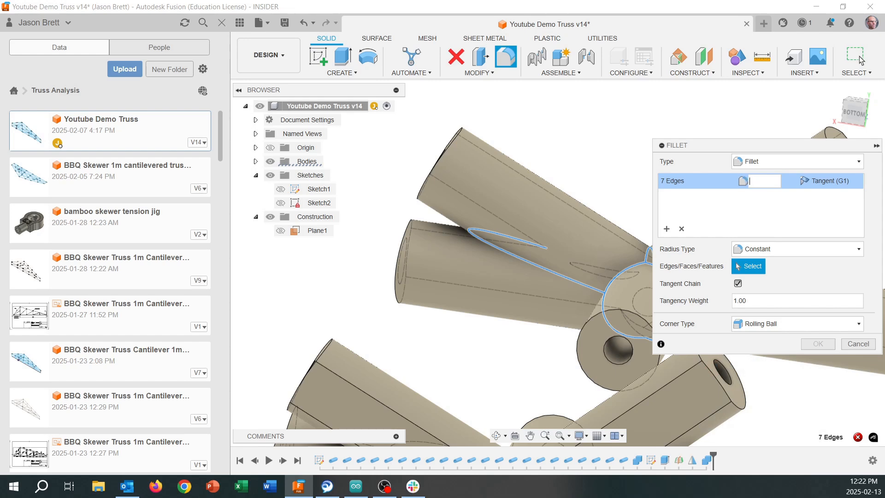
pyautogui.write('.5')
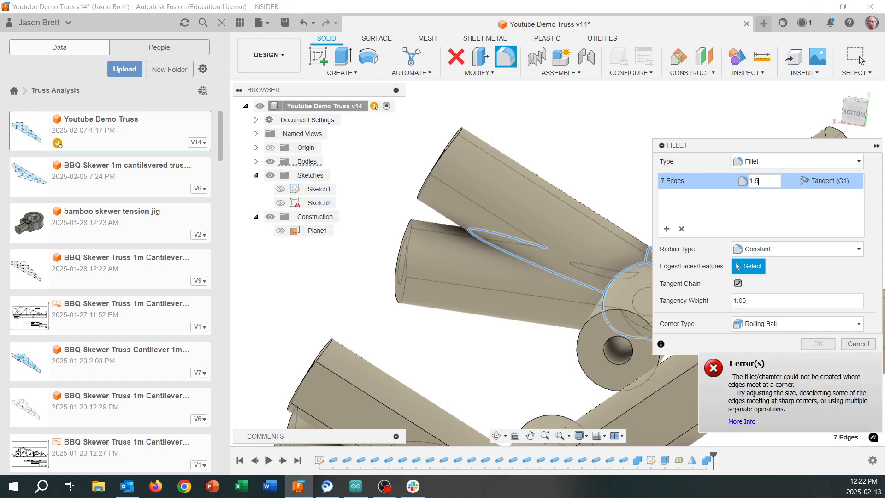
pyautogui.write('4')
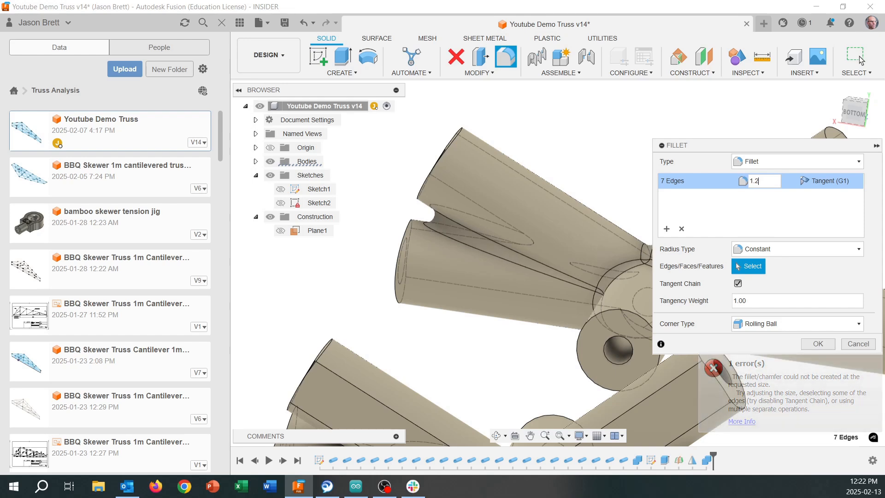
pyautogui.click(860, 60)
pyautogui.keyDown('shift'); pyautogui.moveTo(655, 259); pyautogui.dragTo(711, 293, button='middle'); pyautogui.keyUp('shift')
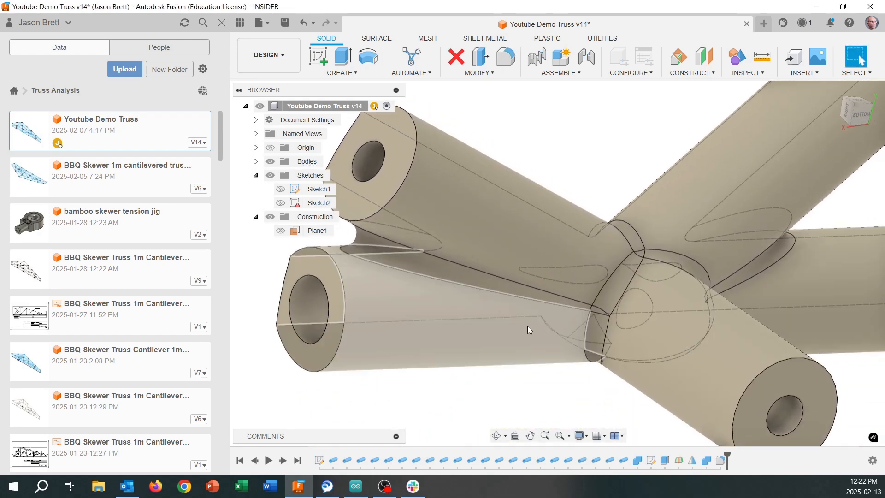
pyautogui.keyDown('shift'); pyautogui.moveTo(361, 239); pyautogui.dragTo(644, 311, button='middle'); pyautogui.keyUp('shift')
# Select six intersection edges around the center of another truss joint, the one with an upright tube, for a second Fillet.
pyautogui.scroll(-8, 644, 311)
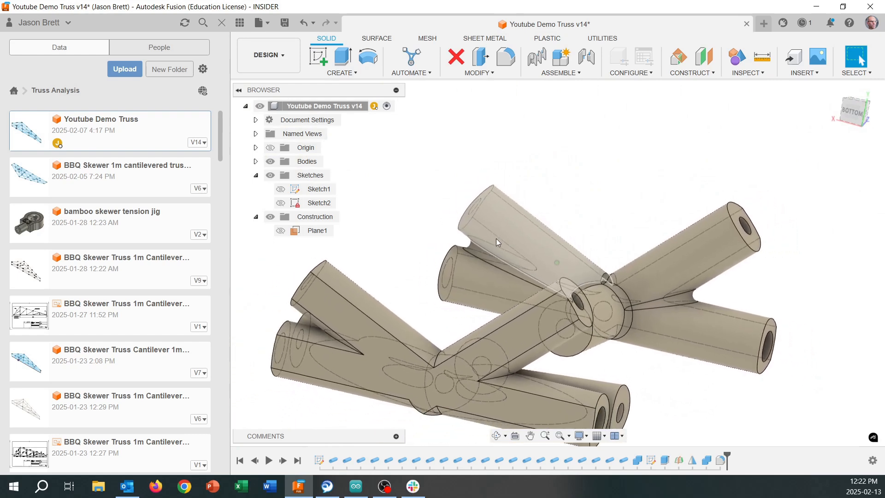
pyautogui.scroll(-8, 651, 242)
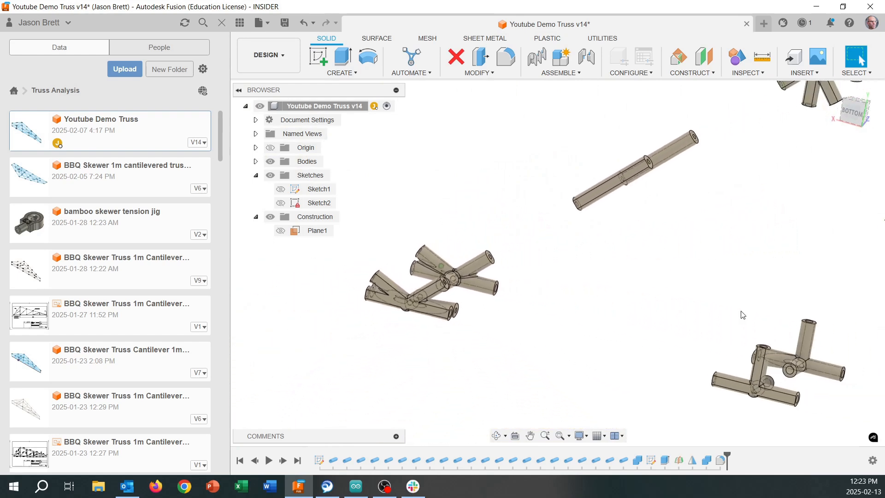
pyautogui.scroll(5, 787, 395)
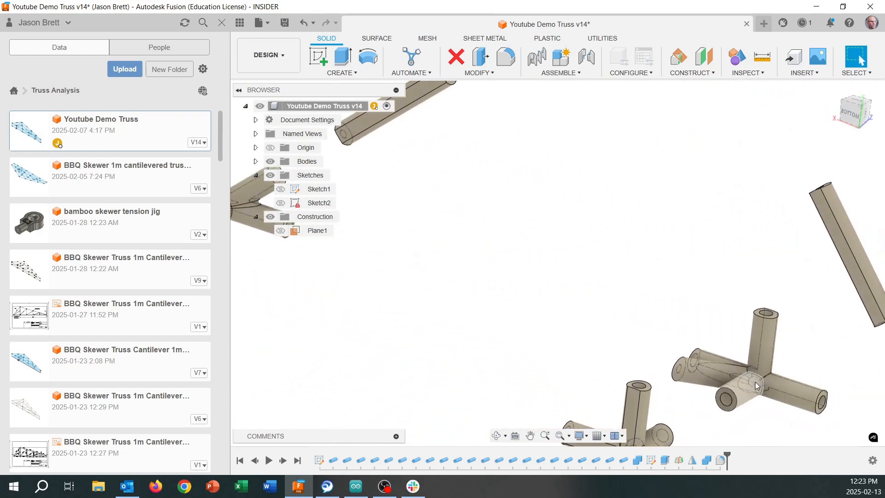
pyautogui.keyDown('shift'); pyautogui.moveTo(744, 434); pyautogui.dragTo(712, 345, button='middle'); pyautogui.keyUp('shift')
pyautogui.scroll(-1, 596, 190)
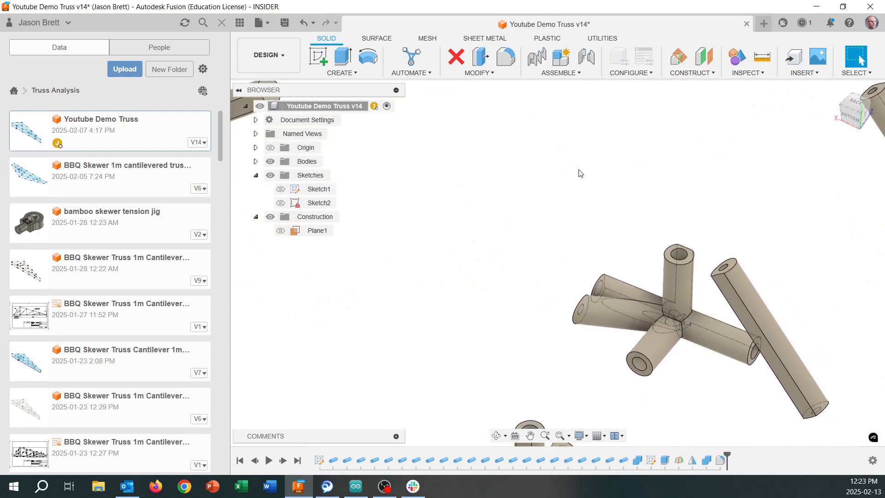
pyautogui.click(506, 59)
pyautogui.scroll(5, 637, 264)
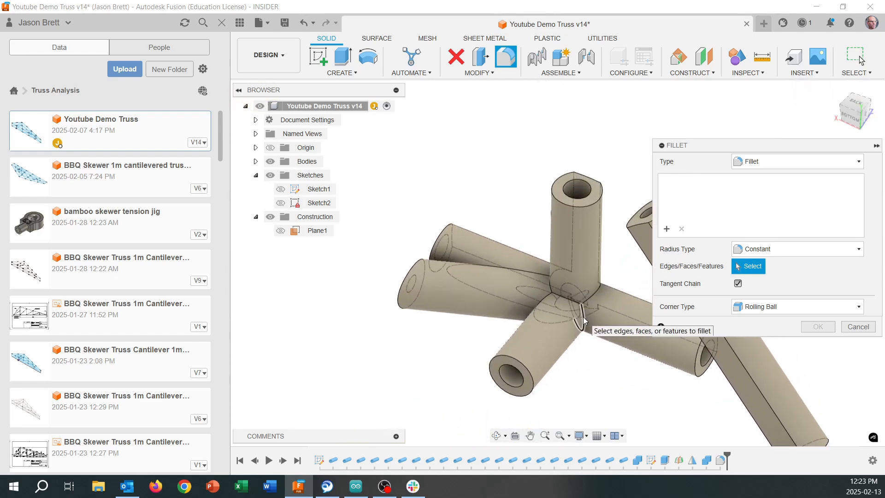
pyautogui.click(583, 317)
pyautogui.click(580, 301)
pyautogui.keyDown('shift'); pyautogui.moveTo(580, 300); pyautogui.dragTo(726, 254, button='middle'); pyautogui.keyUp('shift')
pyautogui.click(601, 279)
pyautogui.click(582, 283)
pyautogui.click(568, 259)
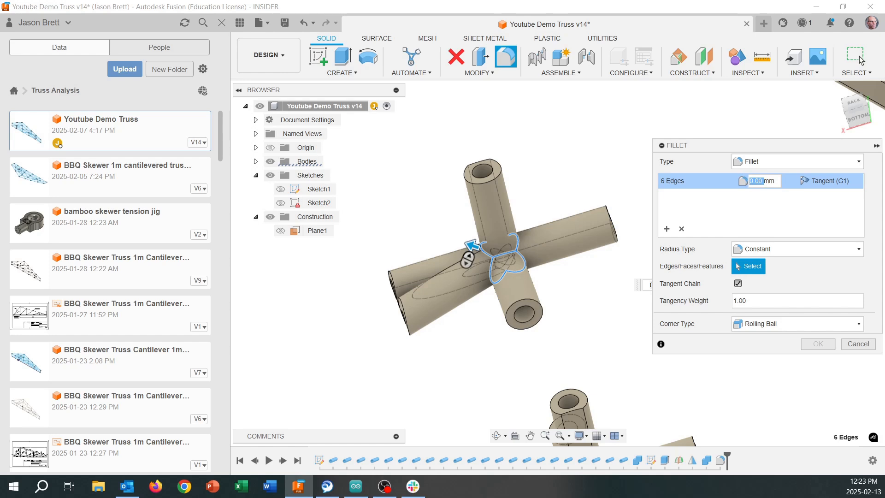
# Set the fillet radius of the six selected edges to 5 mm and apply it.
pyautogui.scroll(4, 464, 264)
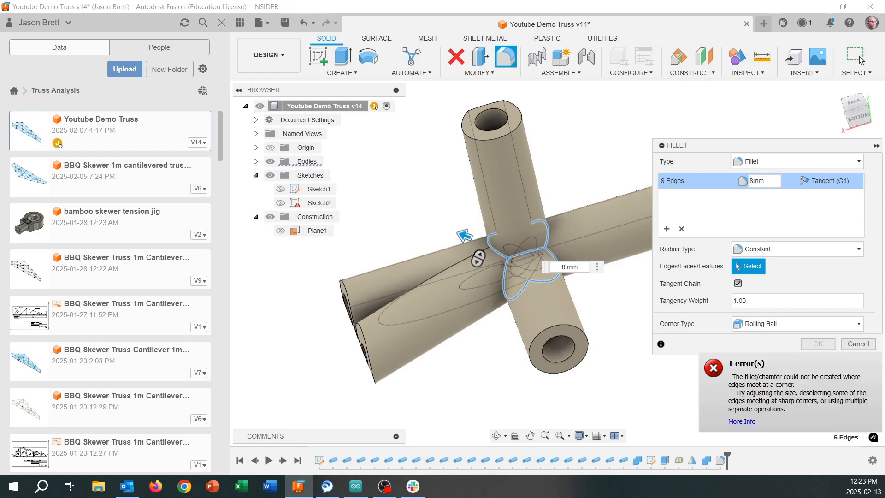
pyautogui.write('5')
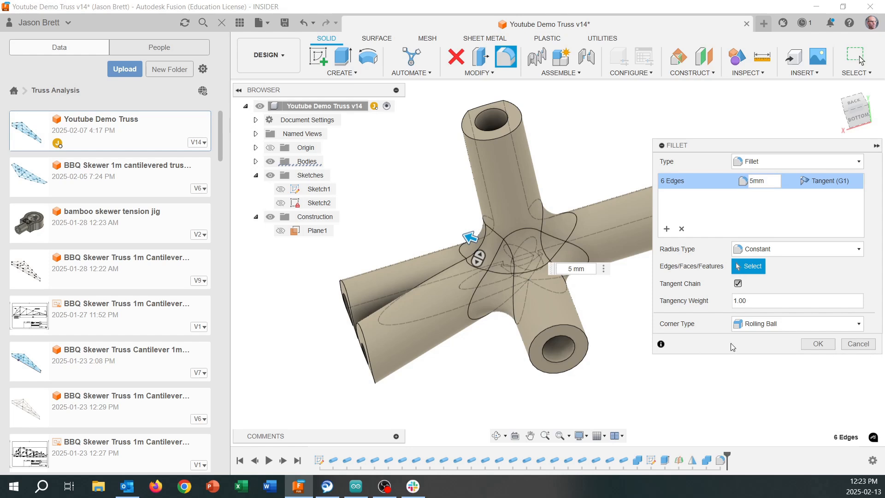
pyautogui.click(818, 344)
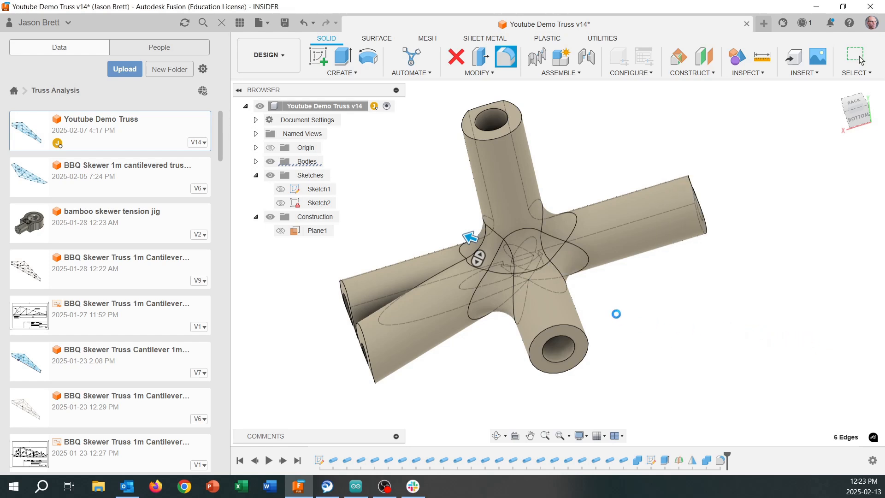
# Start a new sketch on the flat face of the joint with the 5 mm fillets.
pyautogui.keyDown('shift'); pyautogui.moveTo(616, 313); pyautogui.dragTo(589, 261, button='middle'); pyautogui.keyUp('shift')
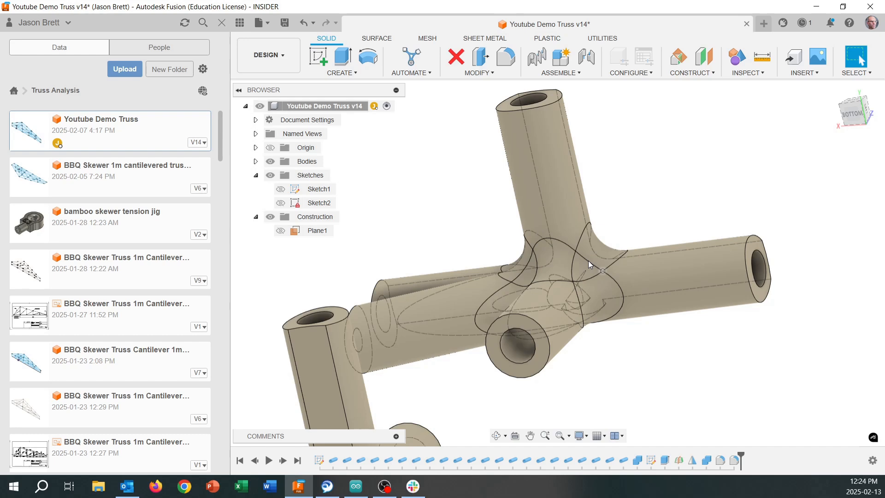
pyautogui.keyDown('shift'); pyautogui.moveTo(698, 281); pyautogui.dragTo(597, 303, button='middle'); pyautogui.keyUp('shift')
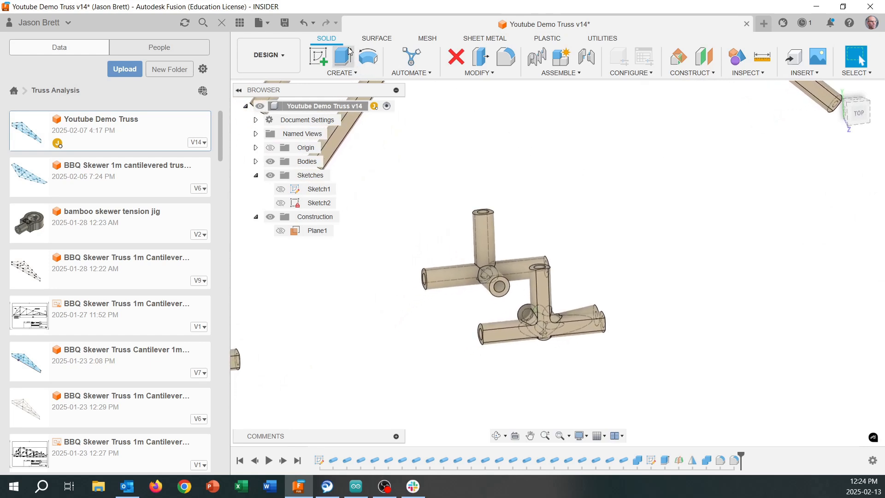
pyautogui.click(319, 54)
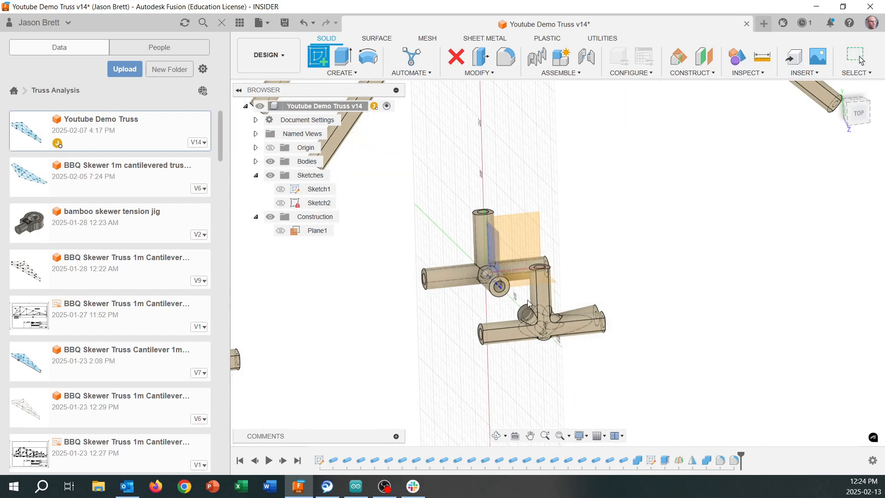
pyautogui.click(548, 323)
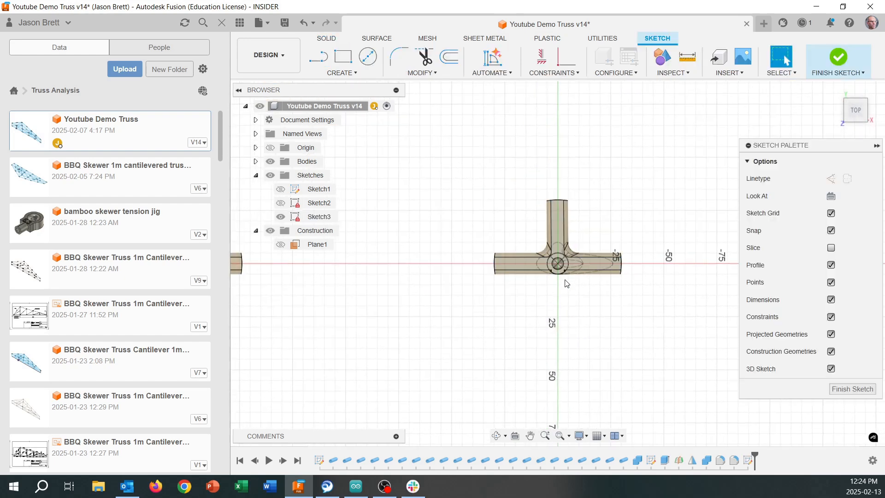
pyautogui.scroll(3, 568, 254)
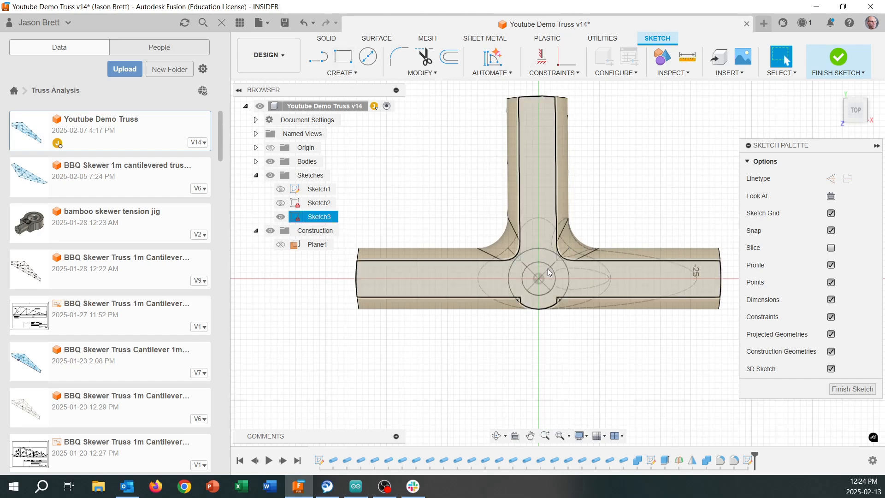
# Place a text frame over the centre of the joint's flat face and enter 3 as its text.
pyautogui.click(342, 72)
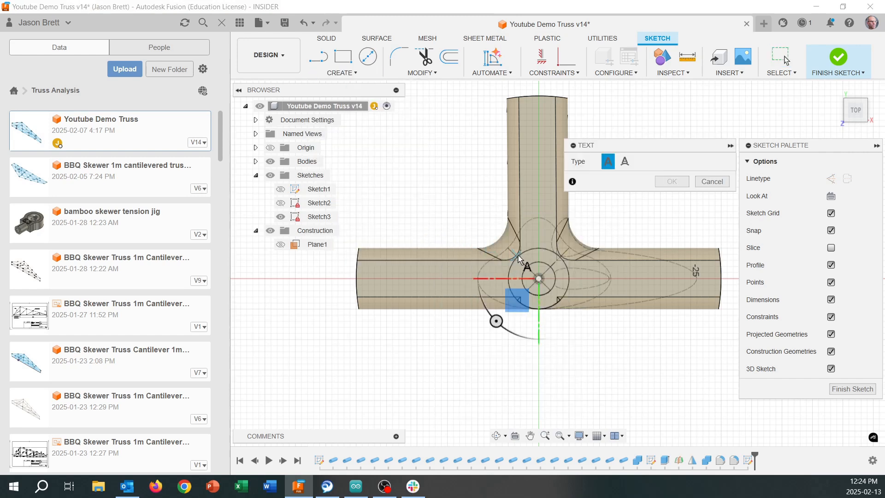
pyautogui.click(558, 300)
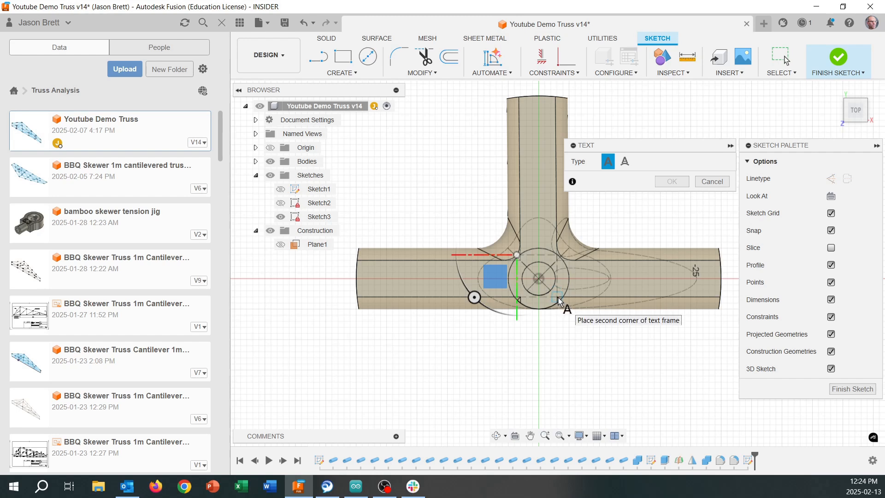
pyautogui.click(559, 300)
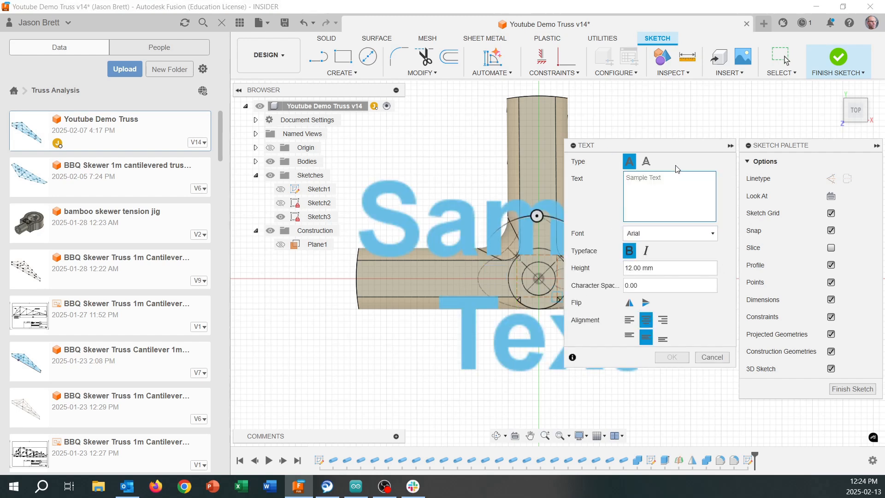
pyautogui.write('3')
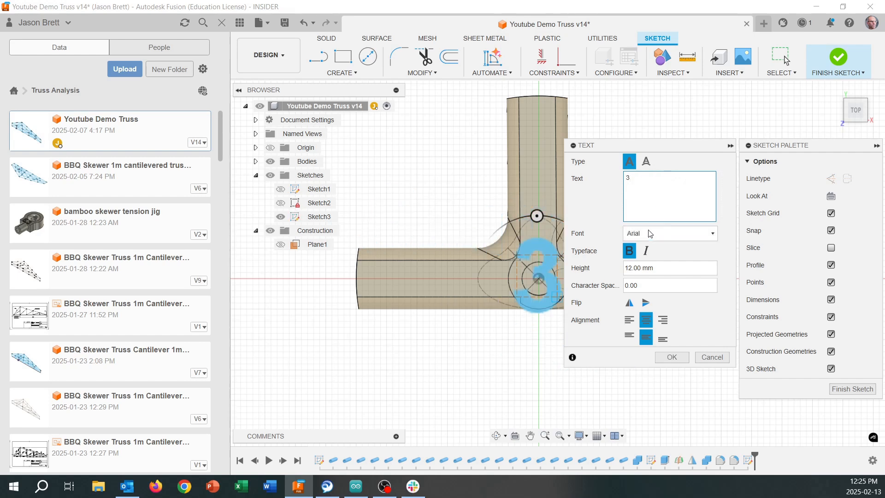
# Set the height of the text 3 to 7 mm, apply it and finish the sketch.
pyautogui.click(656, 268)
pyautogui.moveTo(656, 268); pyautogui.dragTo(601, 266)
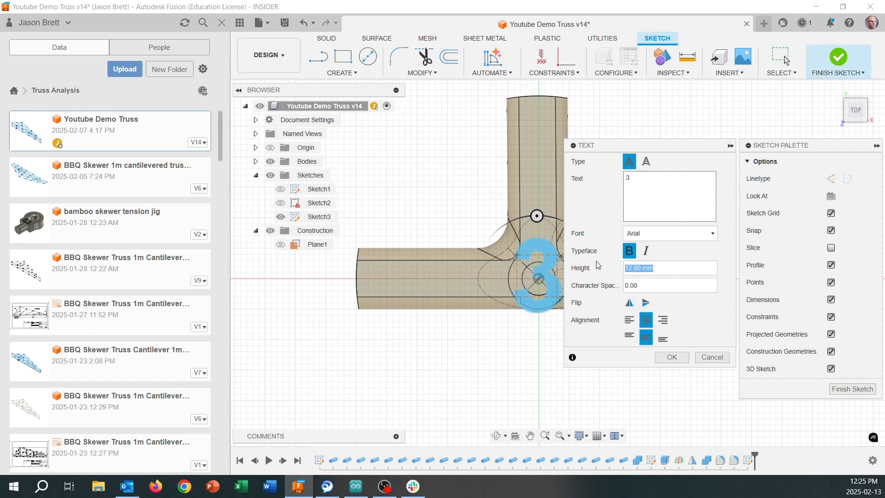
pyautogui.write('6')
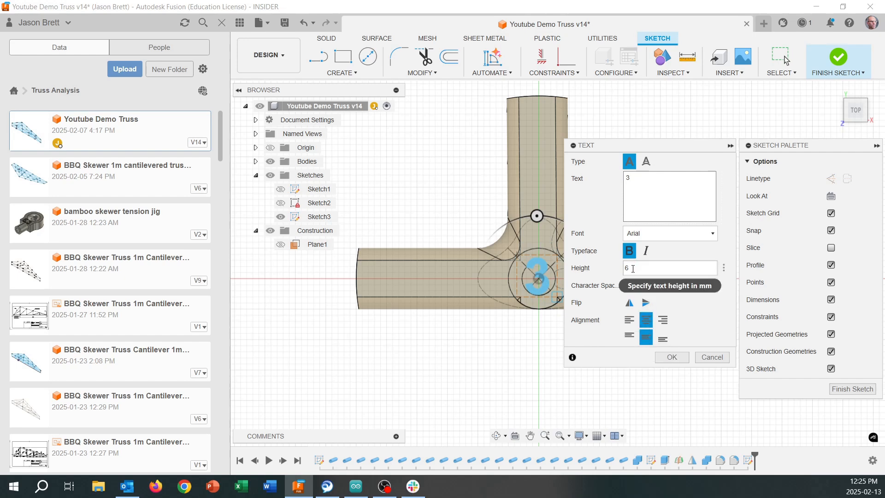
pyautogui.moveTo(631, 270); pyautogui.dragTo(621, 275)
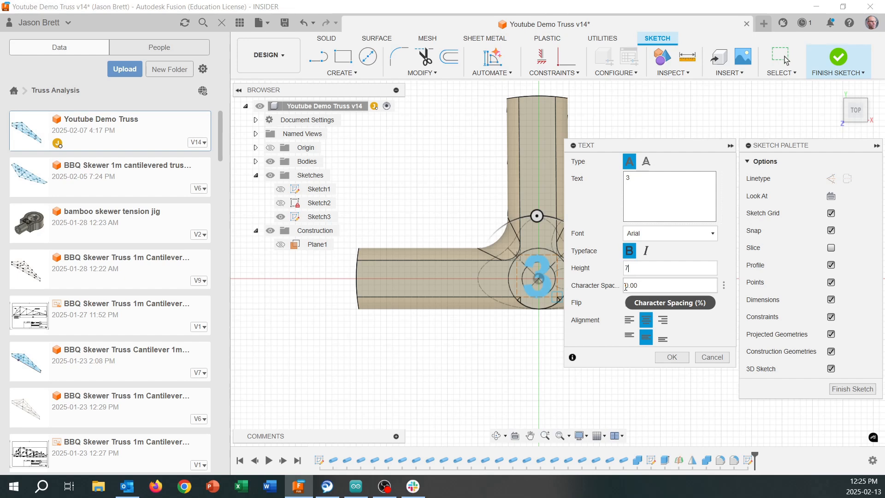
pyautogui.click(672, 358)
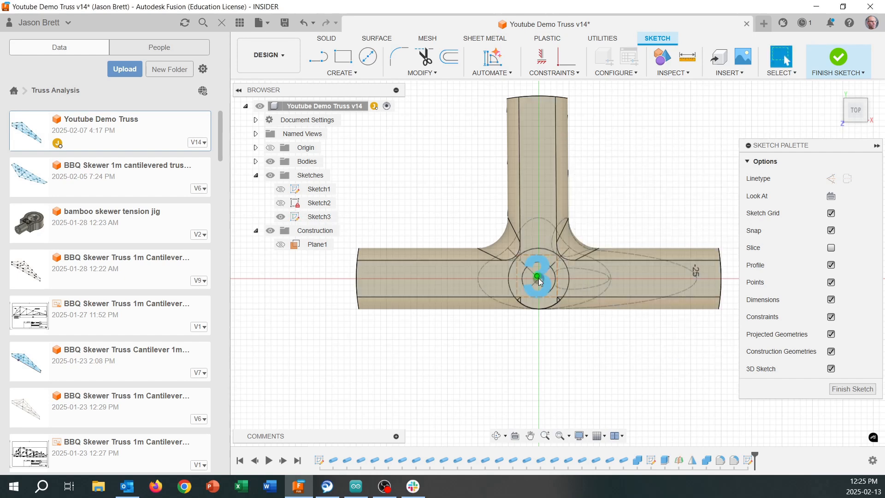
pyautogui.click(551, 284)
pyautogui.click(572, 240)
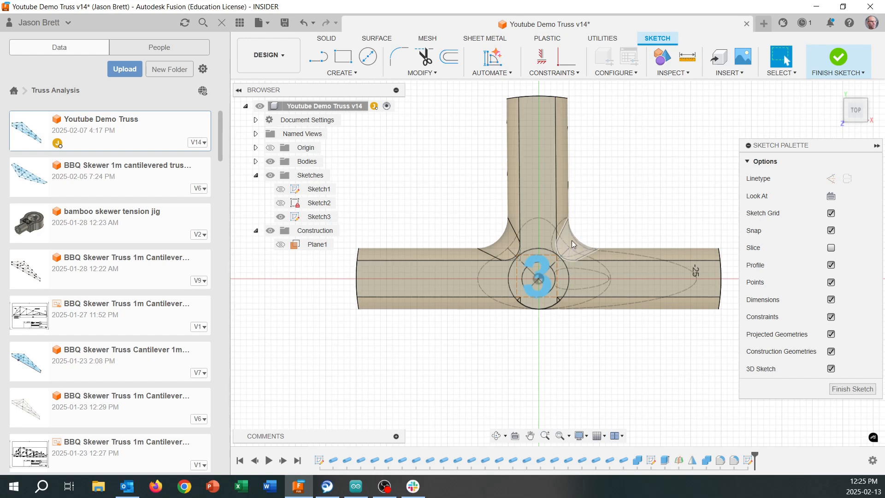
pyautogui.click(827, 72)
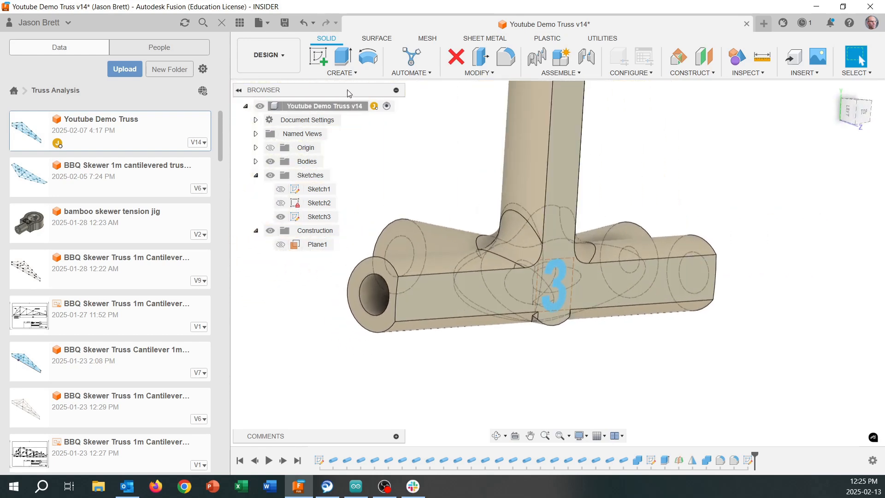
# Start an Extrude with only the sketched text 3 as its profile, excluding the surrounding joint face.
pyautogui.click(343, 57)
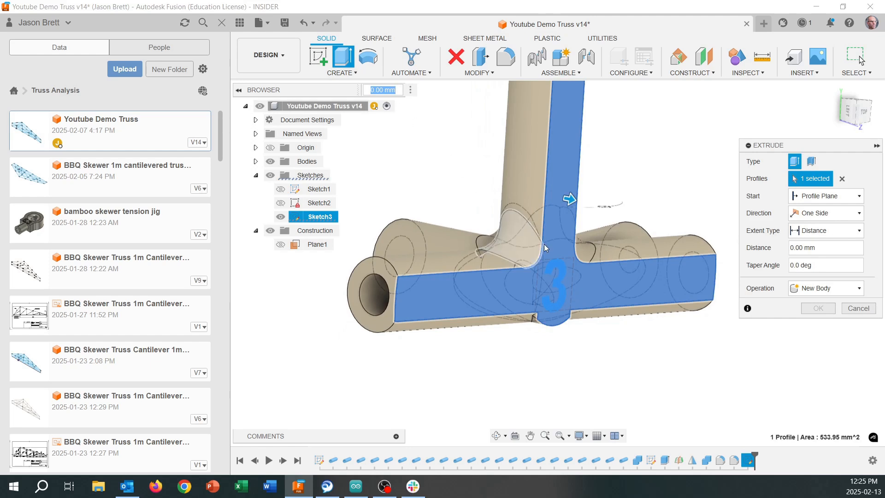
pyautogui.click(557, 266)
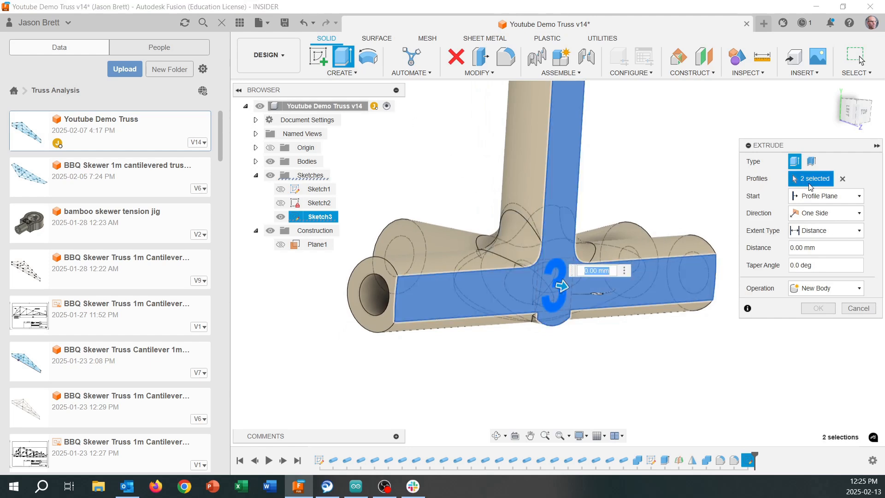
pyautogui.click(843, 179)
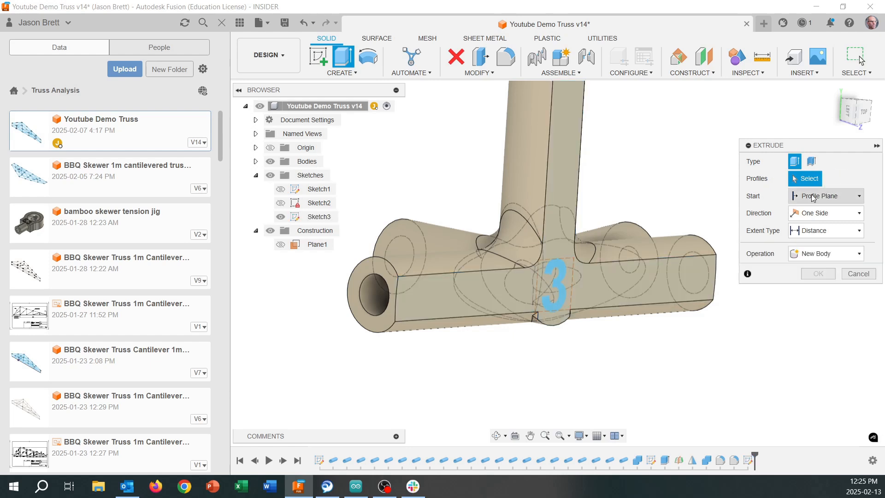
pyautogui.click(562, 276)
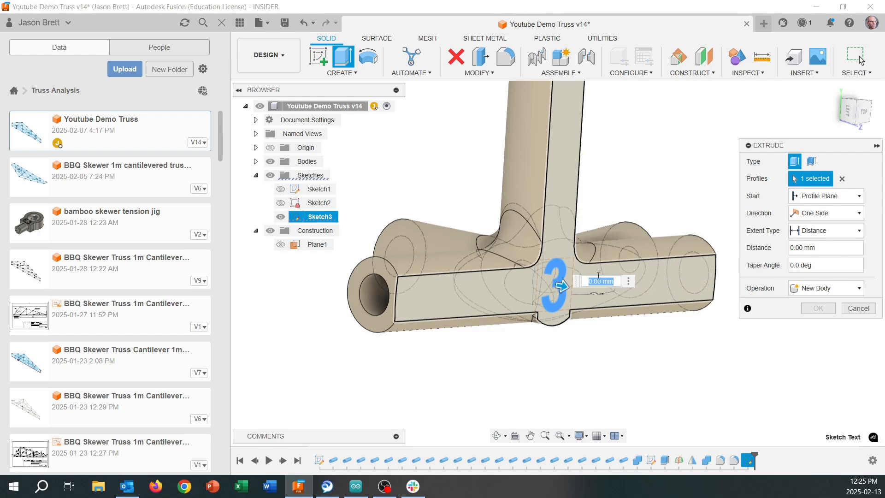
# Cut the text 3 into the joint's flat face with an extrude distance of -0.41 mm.
pyautogui.scroll(5, 601, 274)
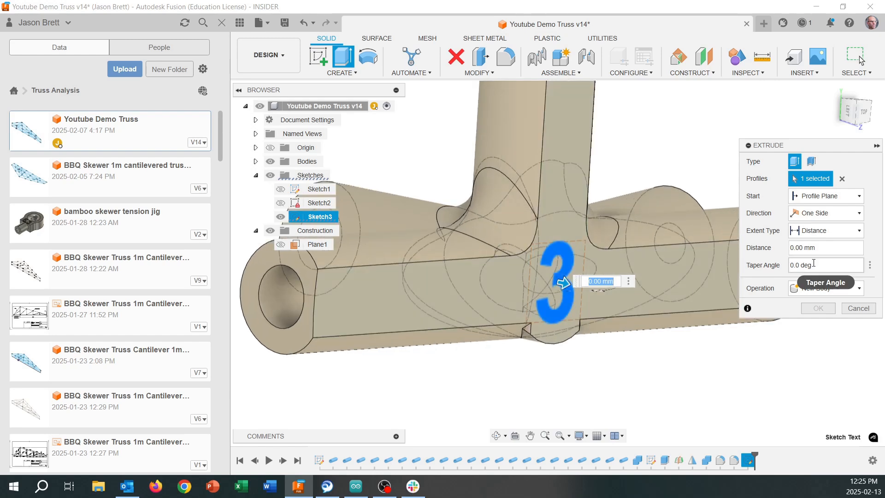
pyautogui.doubleClick(807, 248)
pyautogui.tripleClick(806, 247)
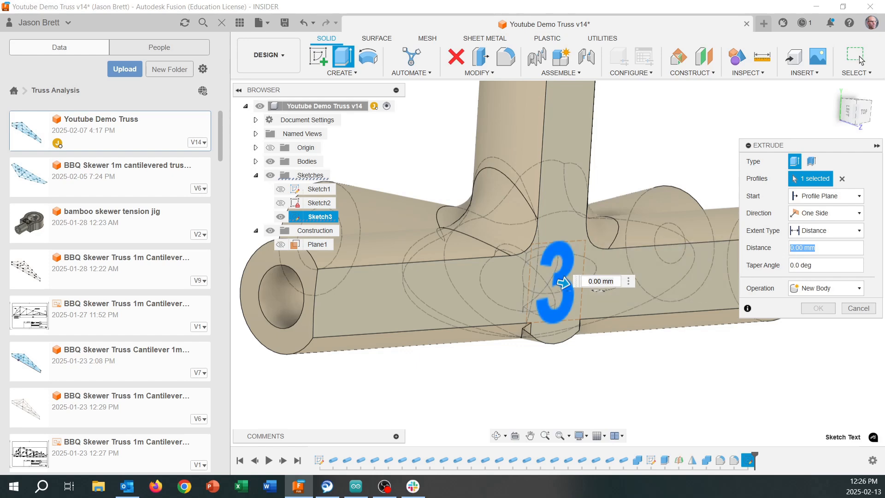
pyautogui.write('-.41')
pyautogui.press('Return')
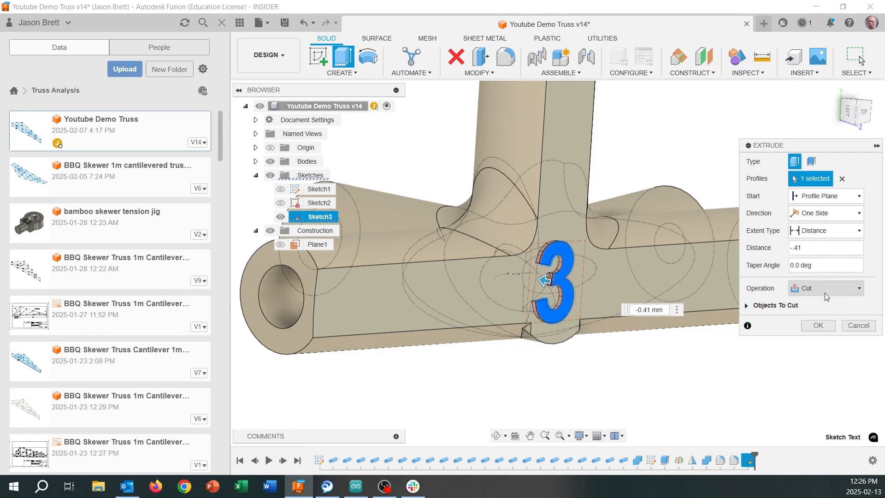
pyautogui.click(818, 325)
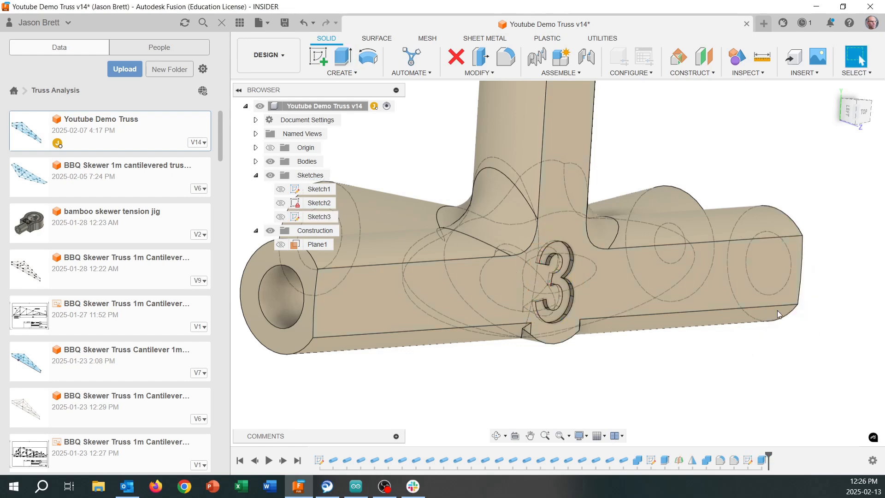
# Examine the engraved 3 and the surrounding fillets of the joint from several angles.
pyautogui.scroll(3, 593, 302)
pyautogui.keyDown('shift'); pyautogui.moveTo(593, 305); pyautogui.dragTo(554, 280, button='middle'); pyautogui.keyUp('shift')
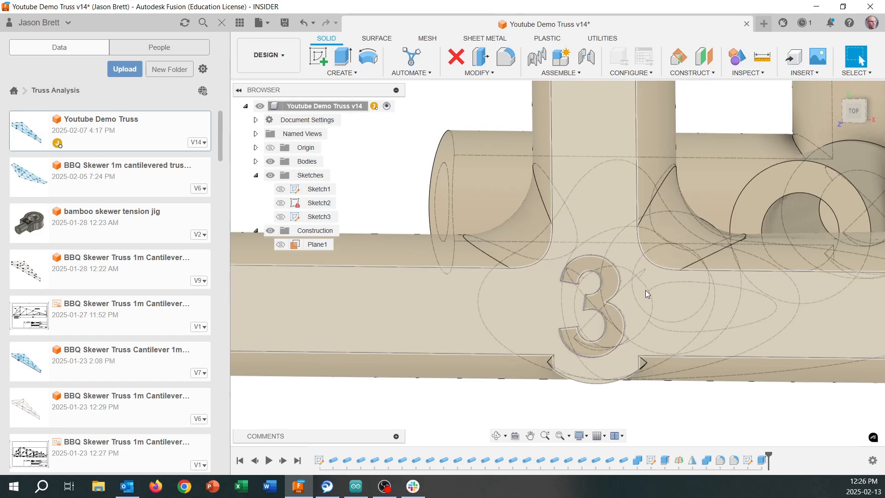
pyautogui.keyDown('shift'); pyautogui.moveTo(645, 300); pyautogui.dragTo(686, 362, button='middle'); pyautogui.keyUp('shift')
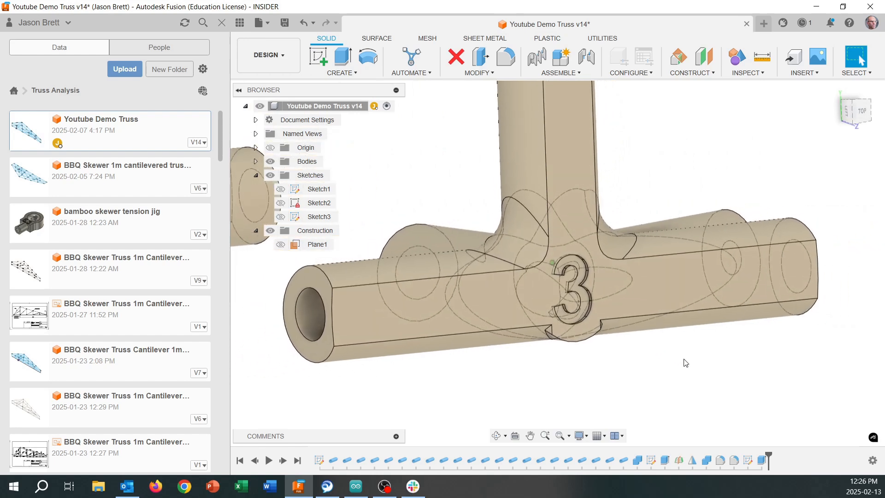
pyautogui.scroll(-4, 686, 363)
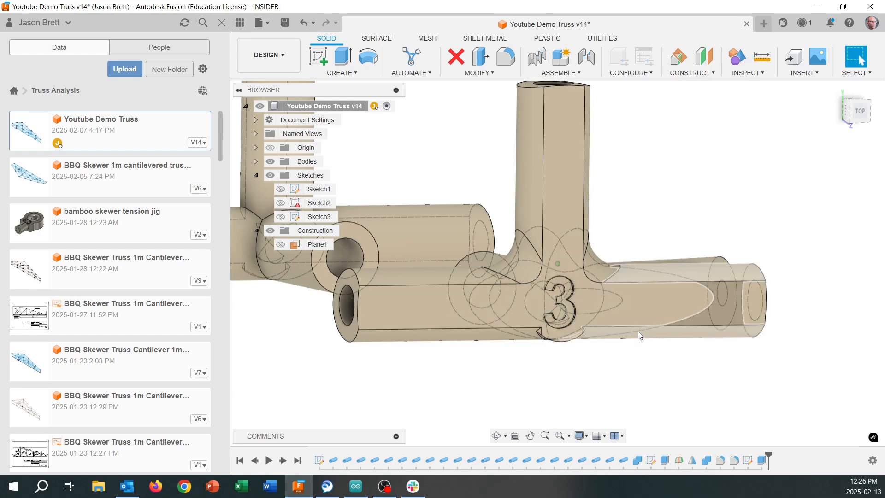
pyautogui.scroll(2, 646, 360)
pyautogui.keyDown('shift'); pyautogui.moveTo(622, 324); pyautogui.dragTo(598, 326, button='middle'); pyautogui.keyUp('shift')
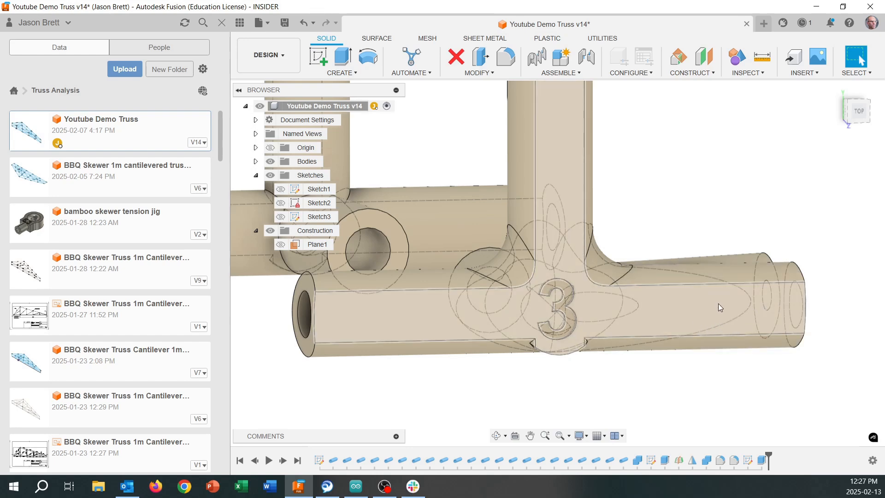
pyautogui.keyDown('shift'); pyautogui.moveTo(718, 303); pyautogui.dragTo(718, 308, button='middle'); pyautogui.keyUp('shift')
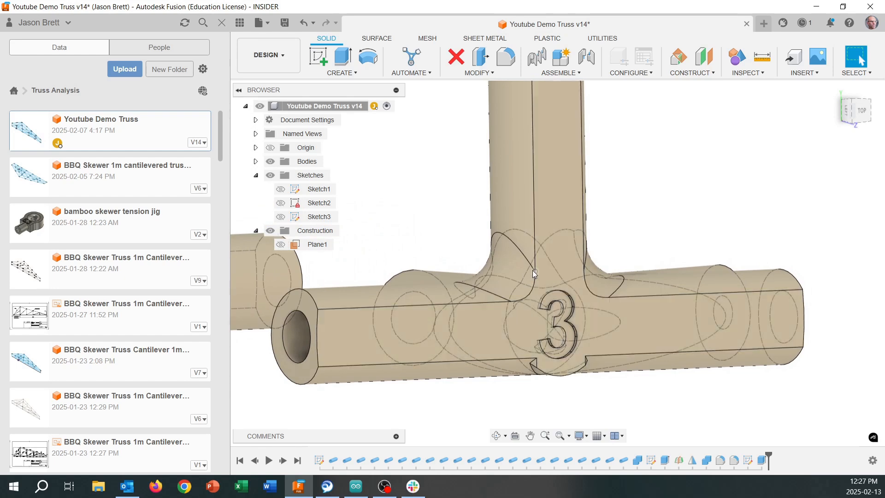
# Measure the distance from the curved fillet edge beside the upright tube to the nearest upper corner of the engraved 3.
pyautogui.scroll(5, 562, 292)
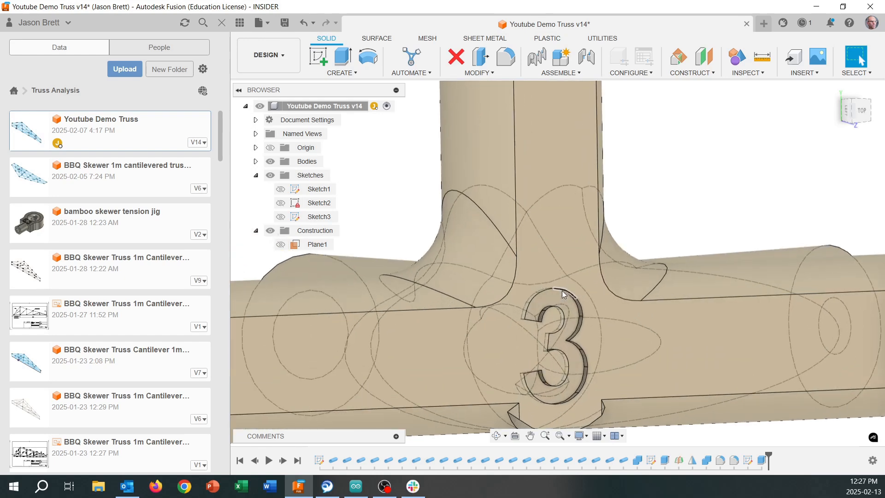
pyautogui.click(759, 62)
pyautogui.scroll(3, 506, 304)
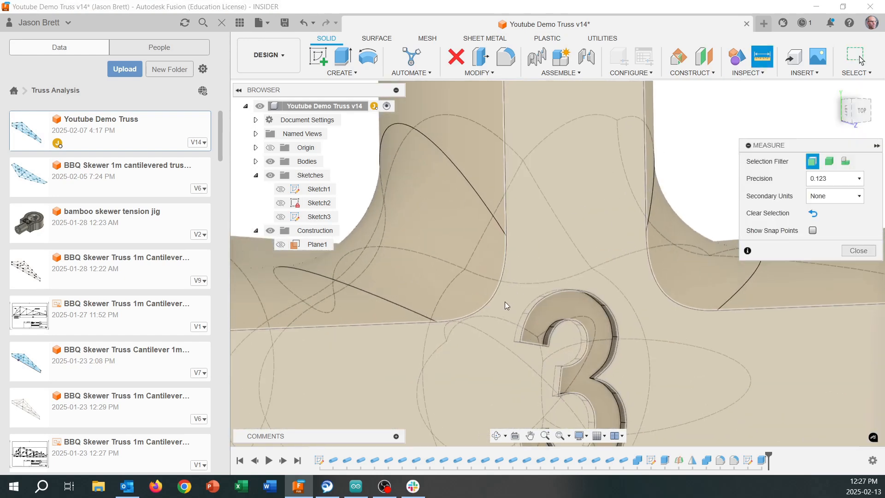
pyautogui.click(497, 298)
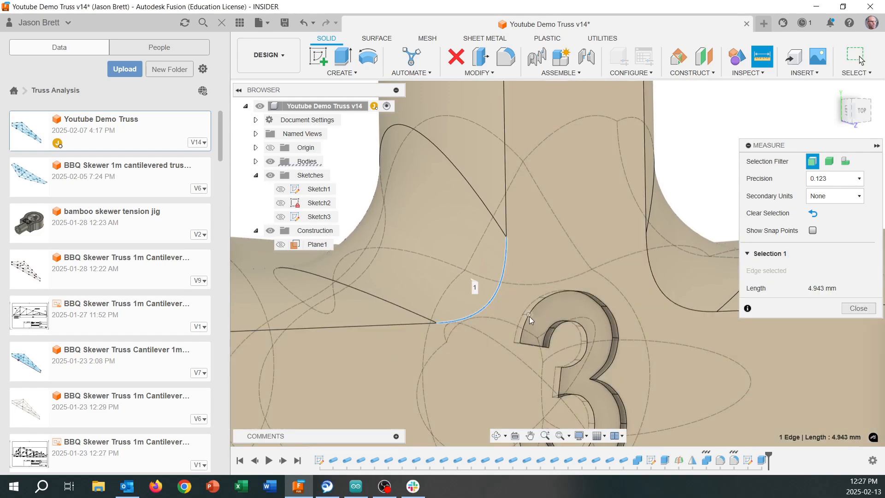
pyautogui.click(529, 317)
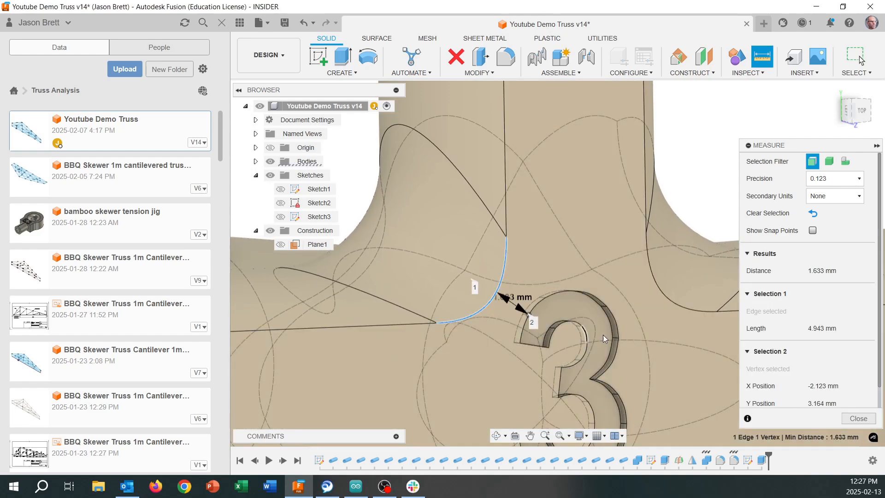
pyautogui.scroll(1, 551, 322)
pyautogui.keyDown('shift'); pyautogui.moveTo(551, 323); pyautogui.dragTo(512, 319, button='middle'); pyautogui.keyUp('shift')
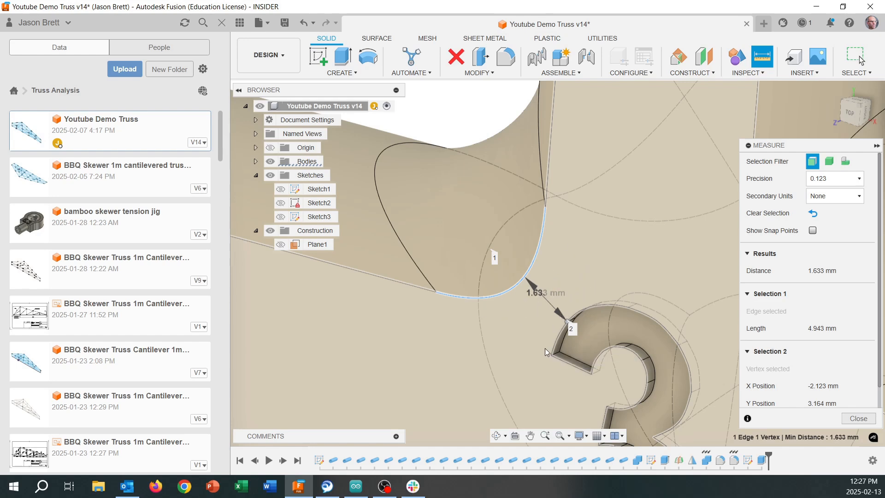
pyautogui.scroll(-3, 549, 338)
pyautogui.scroll(-3, 551, 338)
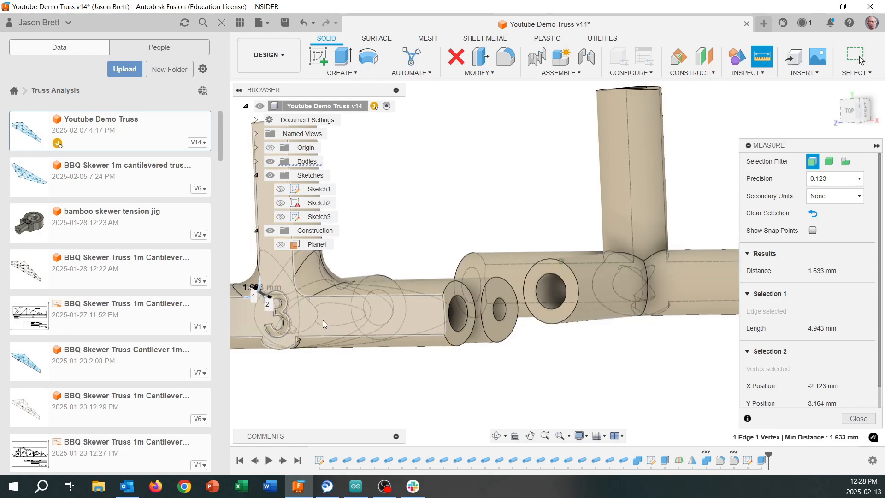
pyautogui.moveTo(327, 321); pyautogui.dragTo(399, 323, button='middle')
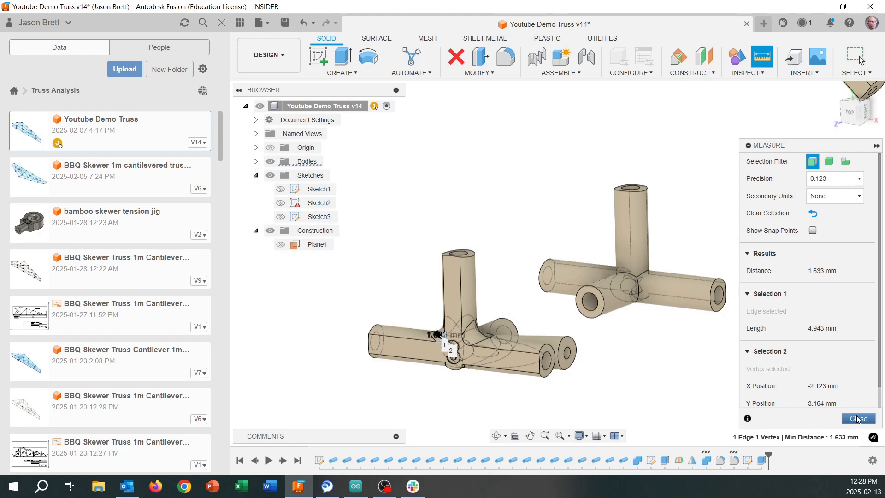
pyautogui.click(858, 418)
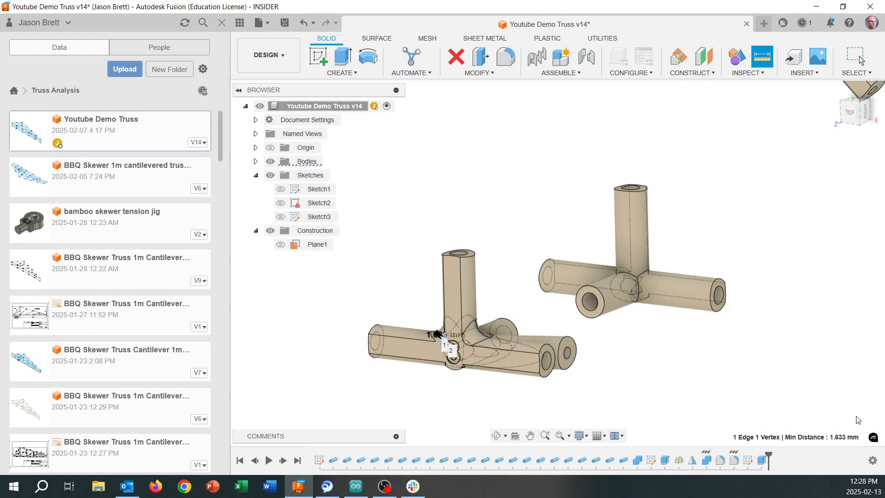